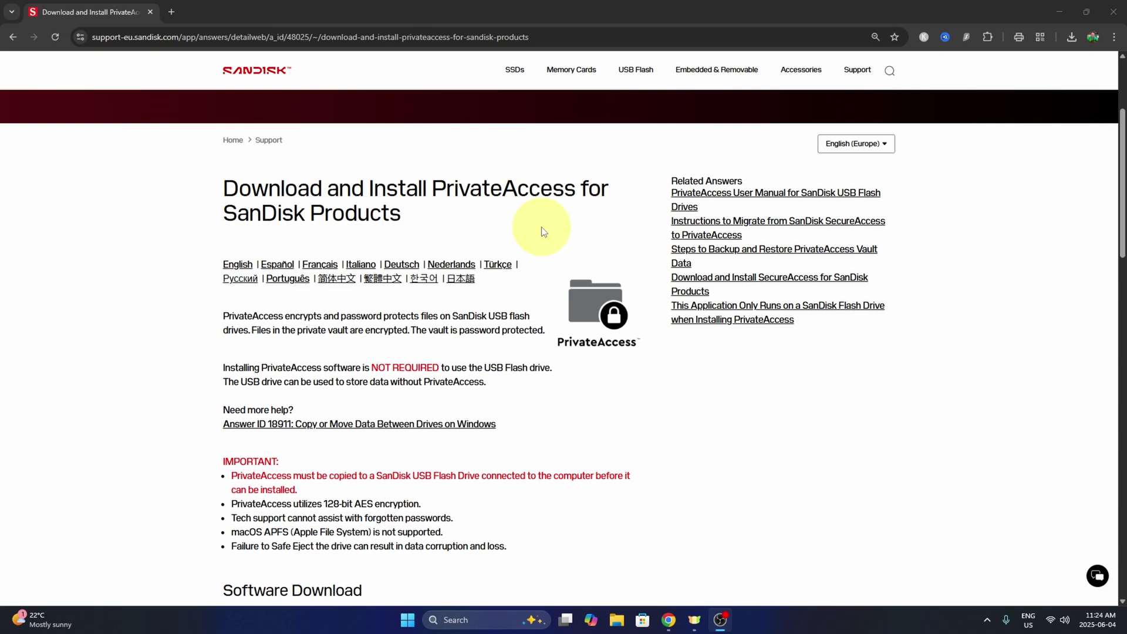
Download privateaccess-win.exe (10.5 MB) from the Software Download section, then minimize the browser.
{"action": "scroll", "coordinate": [539, 224], "scroll_direction": "down", "scroll_amount": 3}
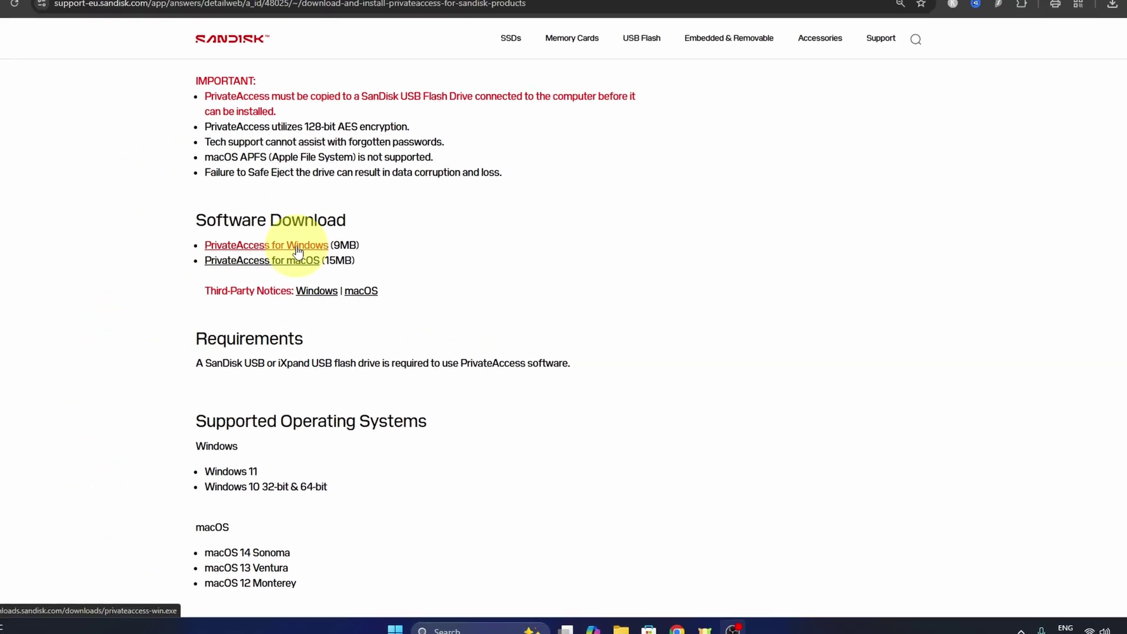
{"action": "left_click", "coordinate": [298, 251]}
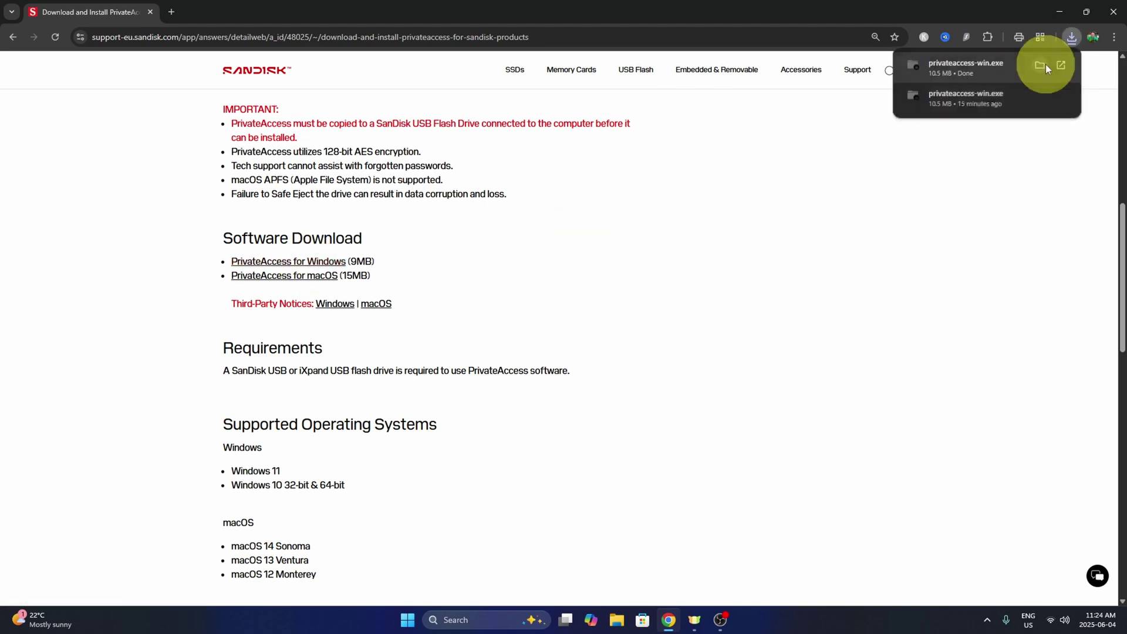
{"action": "left_click", "coordinate": [1064, 13]}
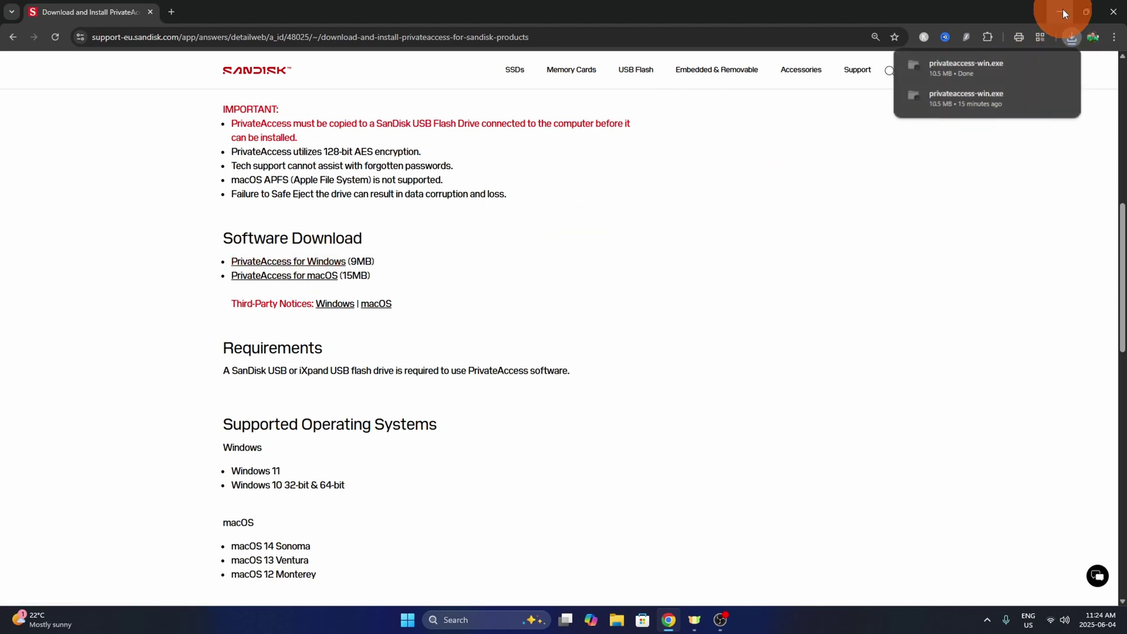
Drag privateaccess-win from Downloads onto SANDISK USB (D:) and view the drive's contents.
{"action": "left_click", "coordinate": [618, 620]}
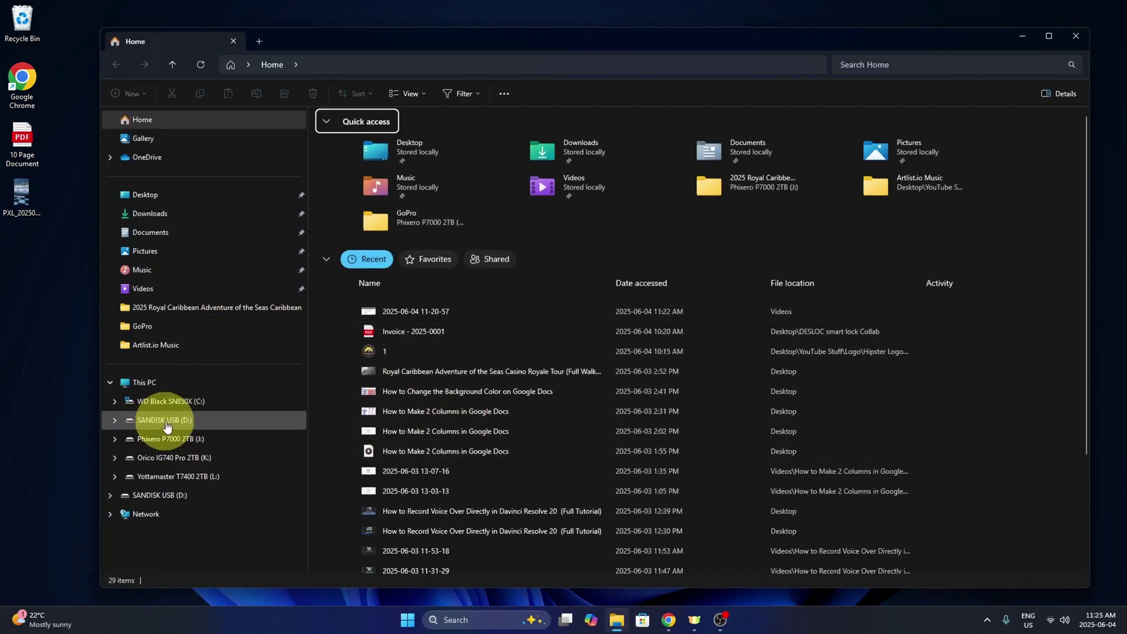
{"action": "left_click", "coordinate": [160, 423]}
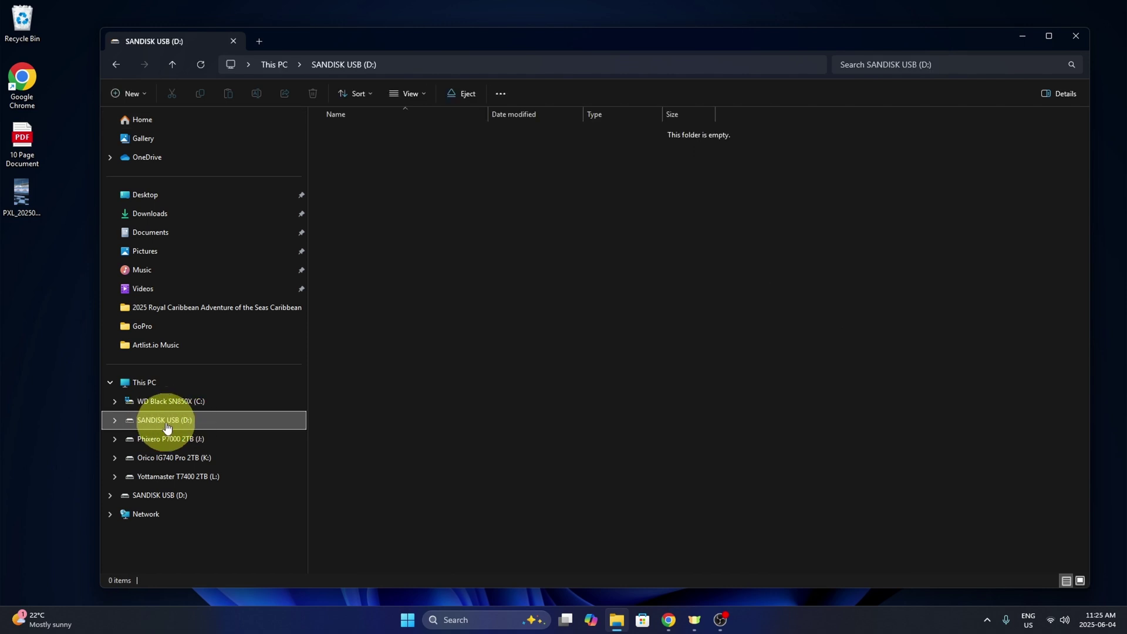
{"action": "left_click", "coordinate": [172, 215]}
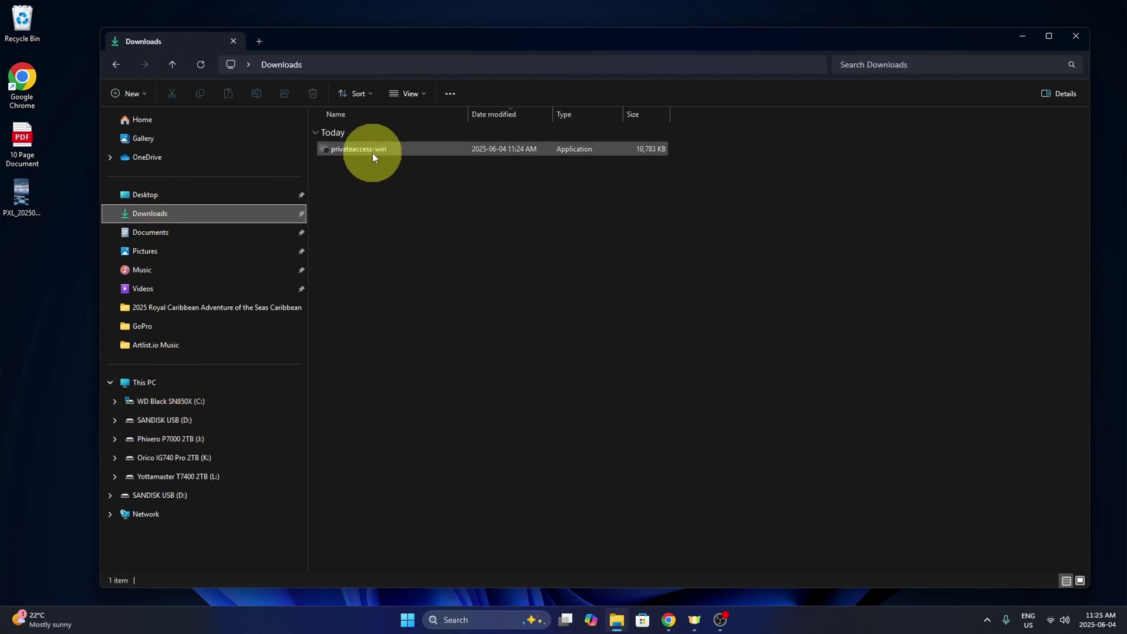
{"action": "mouse_move", "coordinate": [380, 149]}
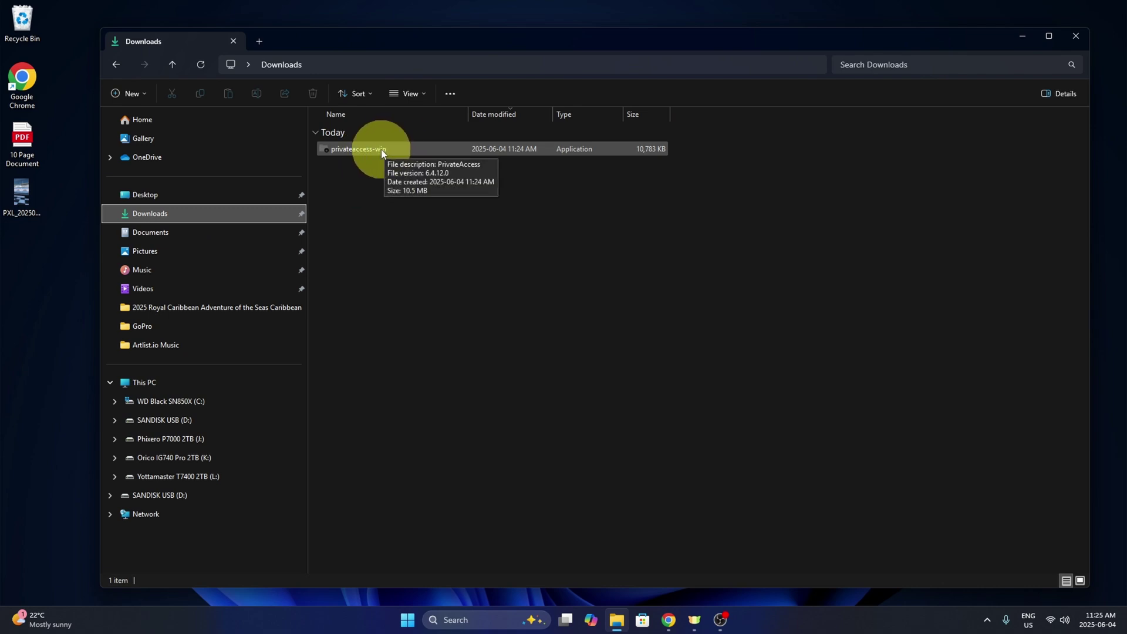
{"action": "left_click_drag", "start_coordinate": [382, 149], "coordinate": [218, 430]}
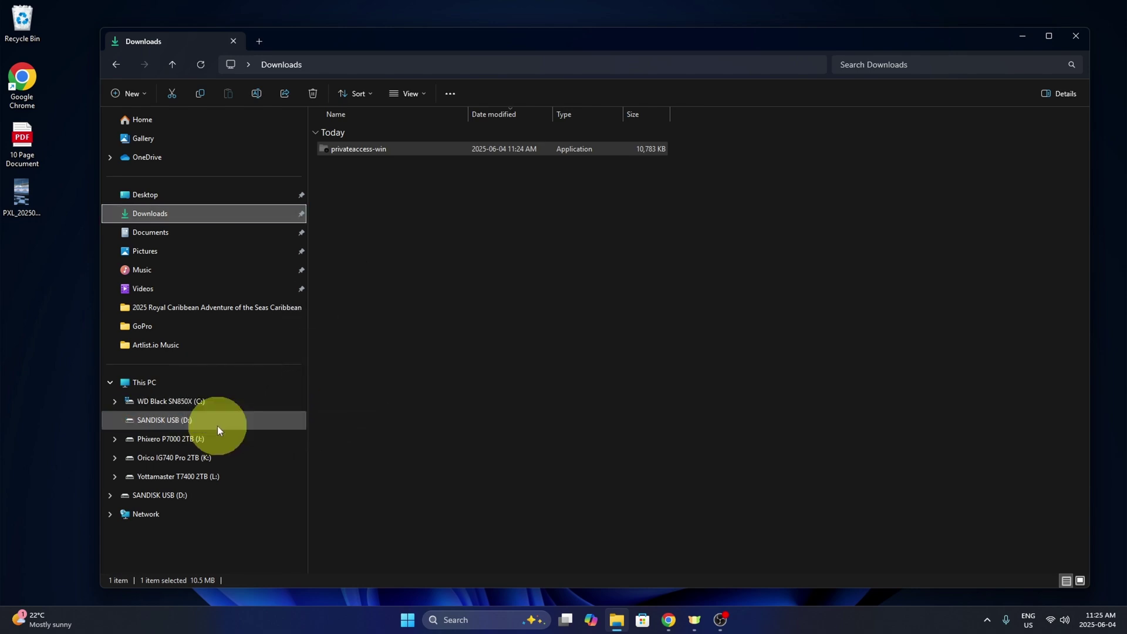
{"action": "left_click", "coordinate": [171, 425]}
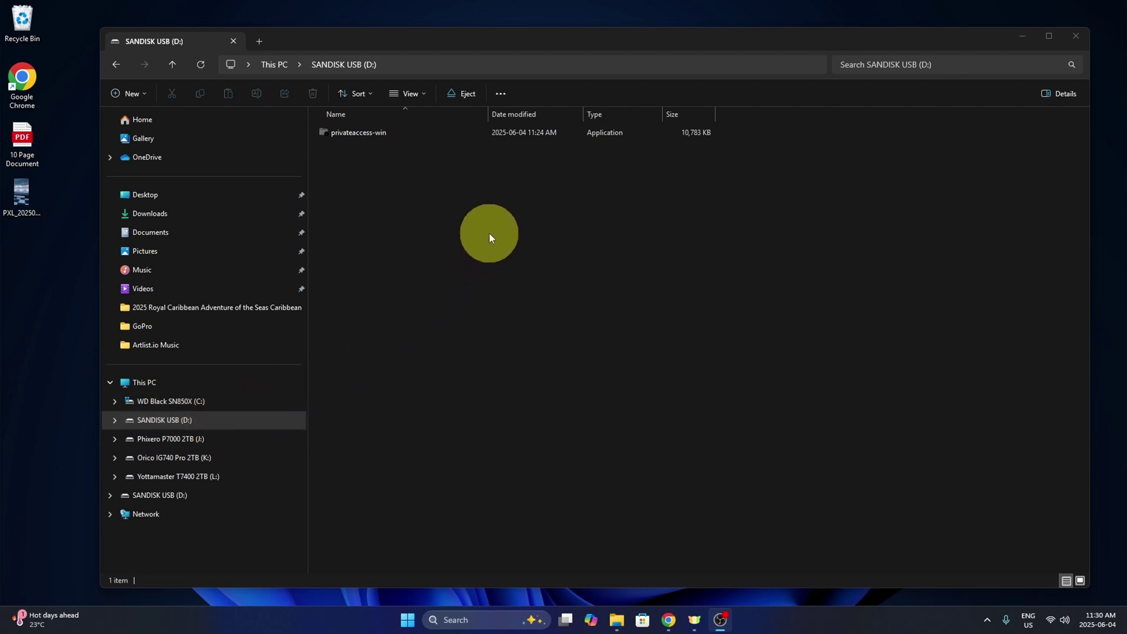
Run privateaccess-win from D:, dismiss the backup reminder, and agree to the license agreement.
{"action": "double_click", "coordinate": [529, 133]}
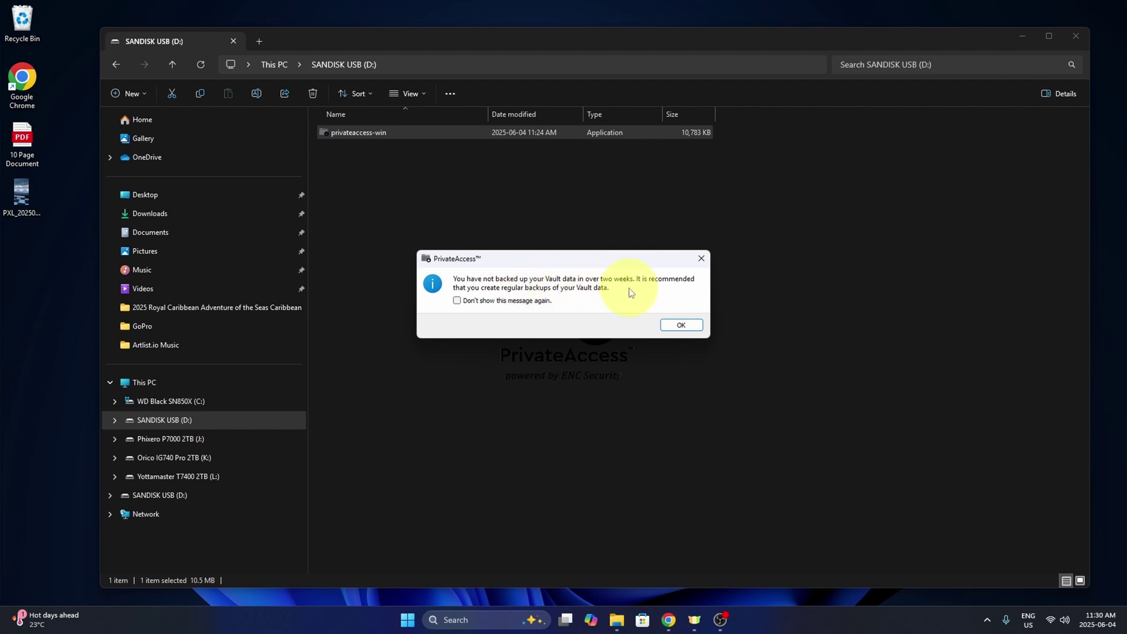
{"action": "left_click", "coordinate": [683, 326]}
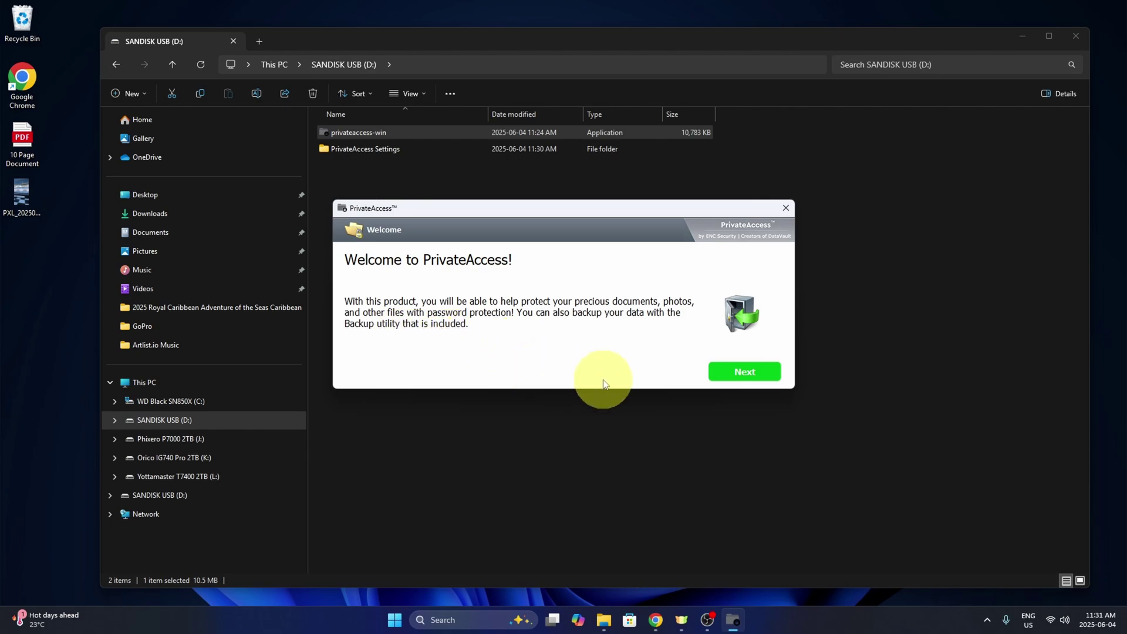
{"action": "left_click", "coordinate": [740, 376]}
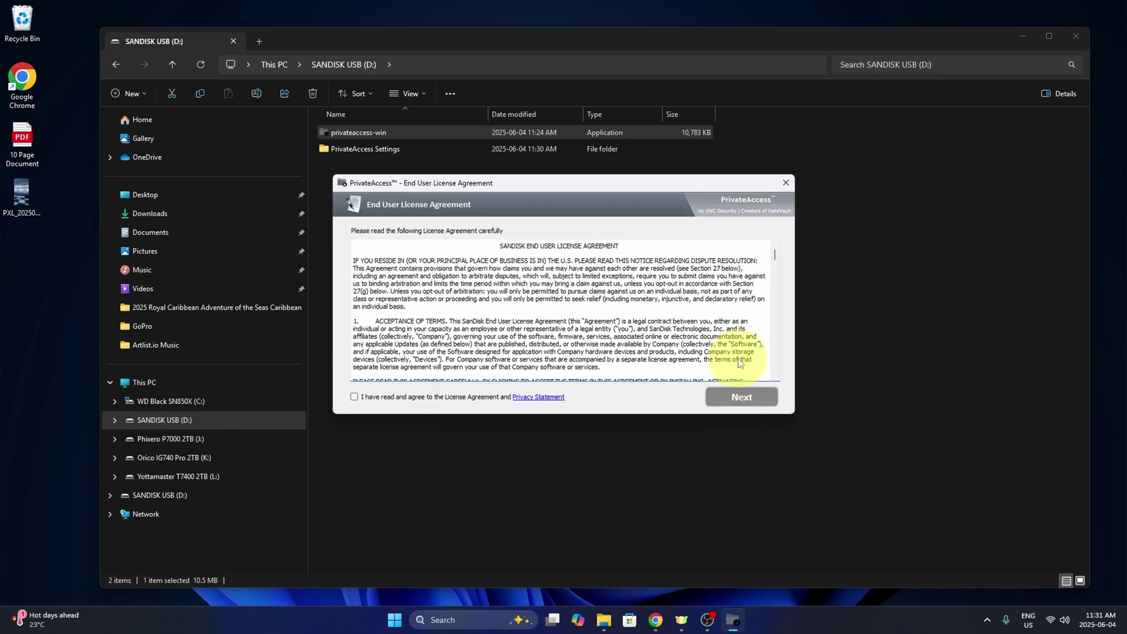
{"action": "left_click_drag", "start_coordinate": [777, 256], "coordinate": [794, 388]}
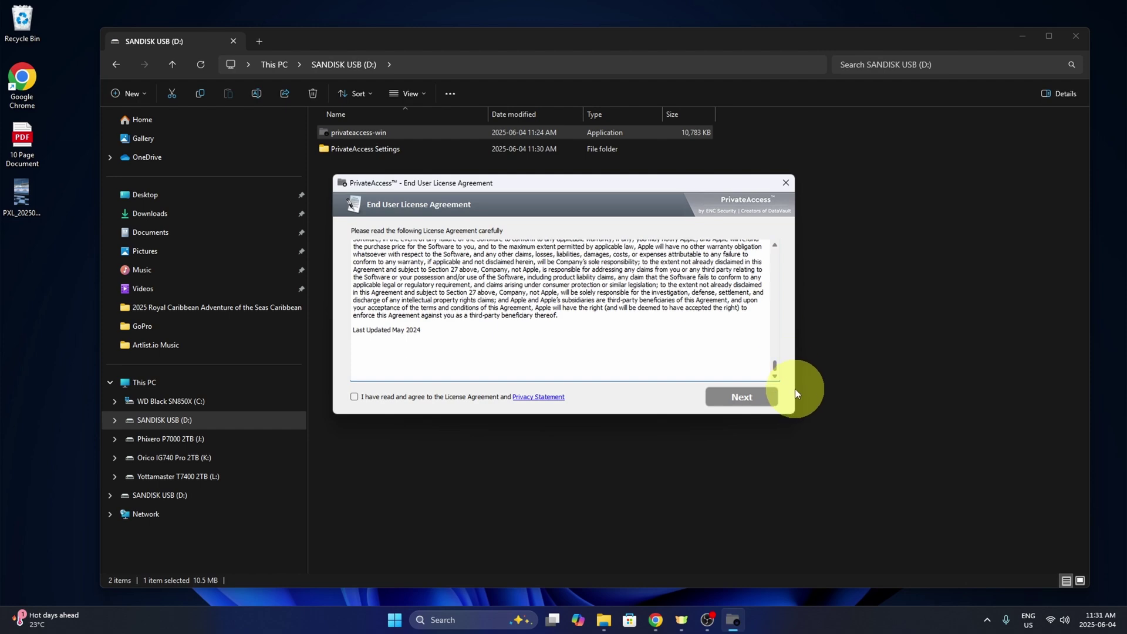
{"action": "left_click", "coordinate": [355, 397]}
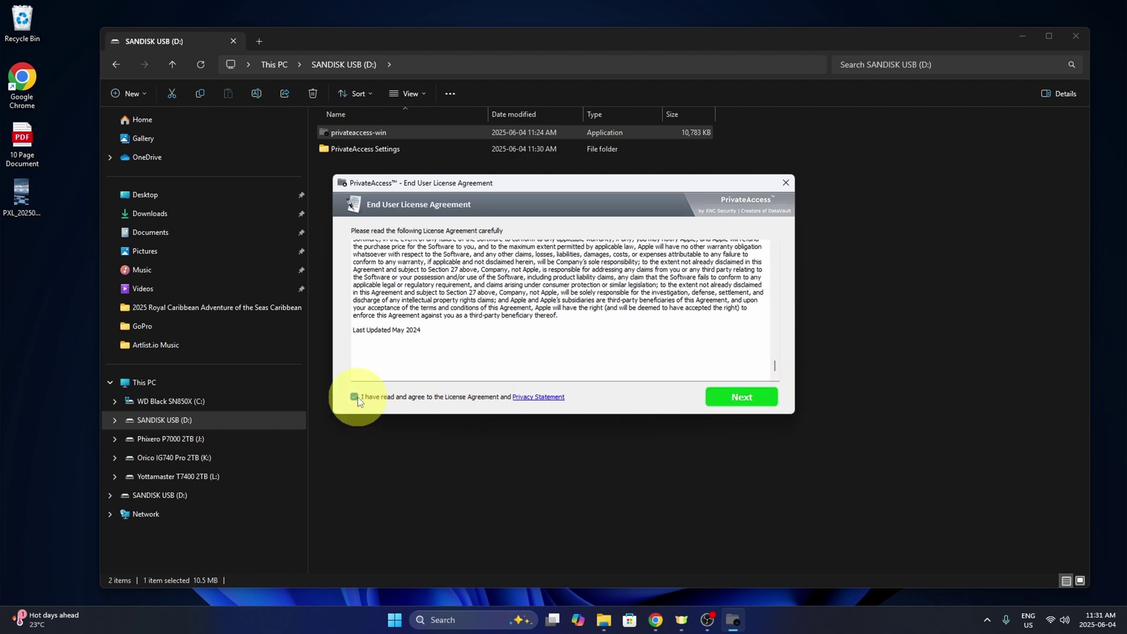
{"action": "left_click", "coordinate": [742, 397]}
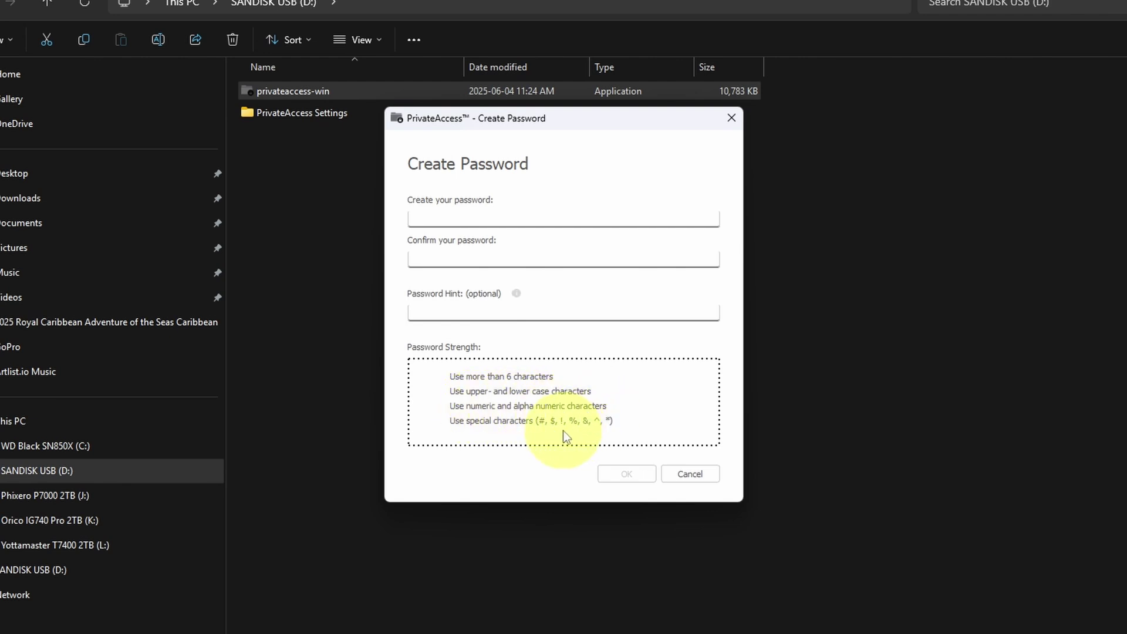
Enter and confirm the vault password, add a password hint, and confirm to create the vault.
{"action": "left_click", "coordinate": [495, 217]}
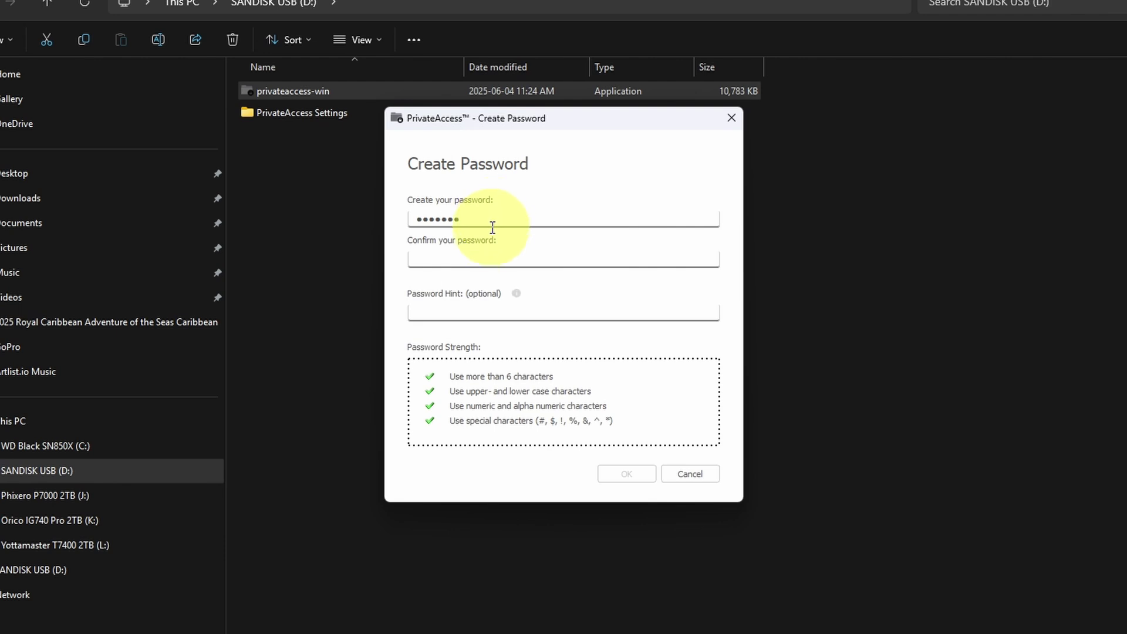
{"action": "left_click", "coordinate": [489, 257]}
{"action": "type", "text": "••"}
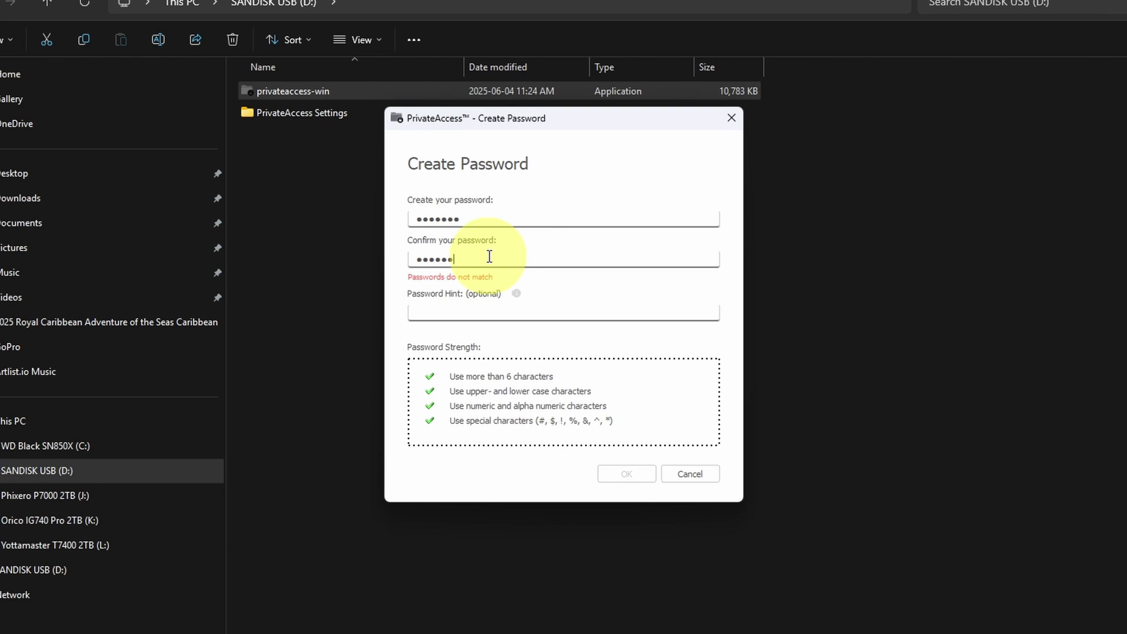
{"action": "type", "text": "•••••"}
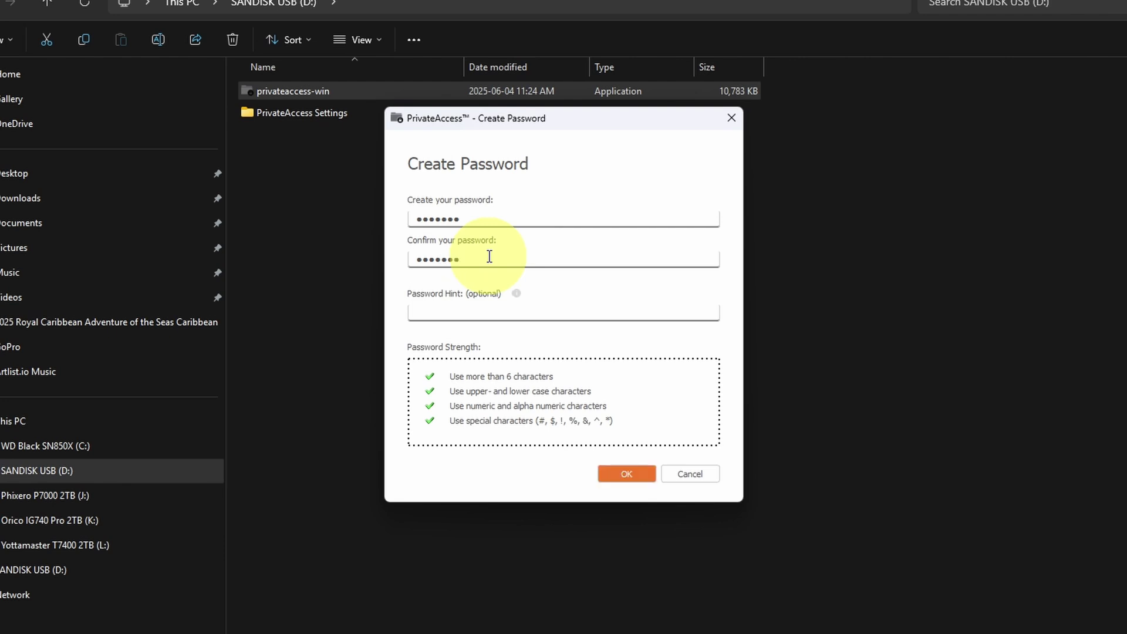
{"action": "left_click", "coordinate": [496, 313]}
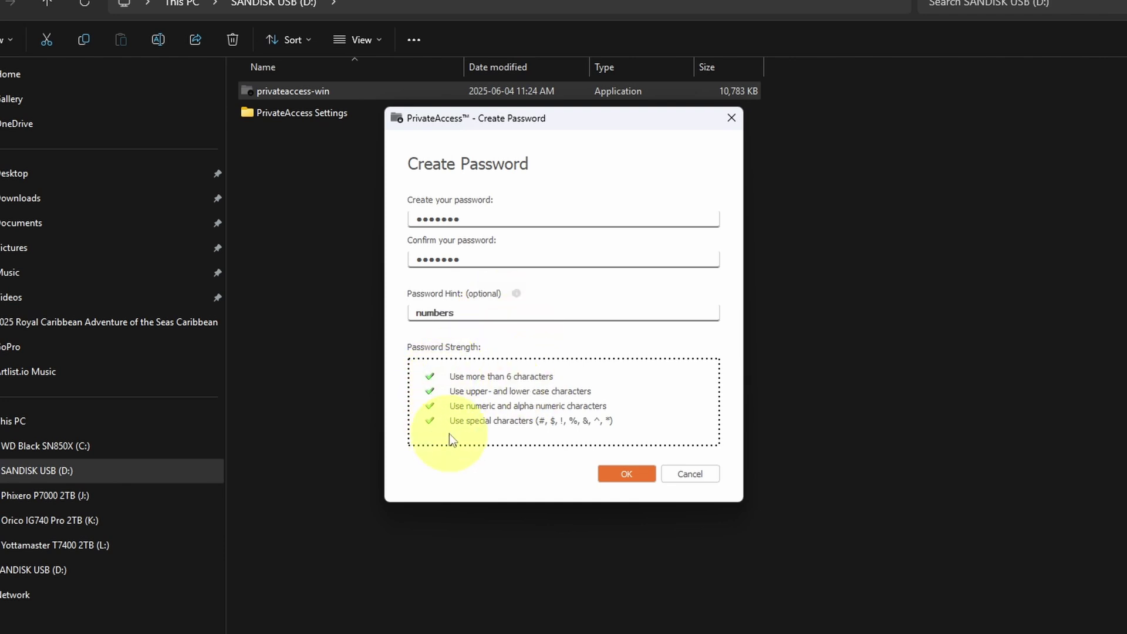
{"action": "left_click", "coordinate": [640, 473]}
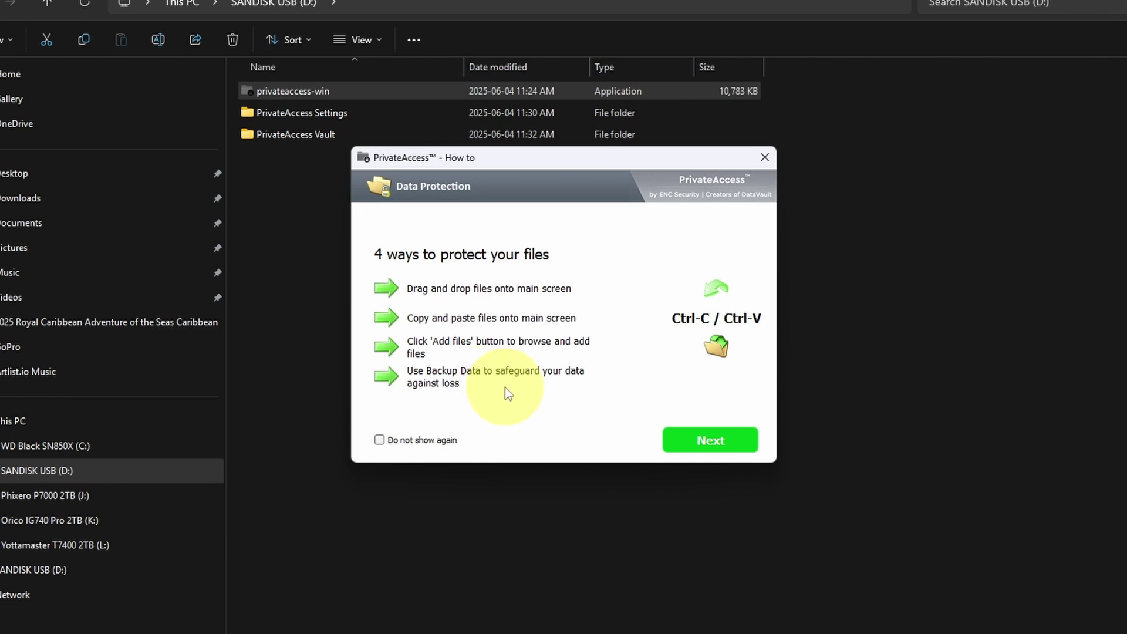
Stop the How to guide from reappearing, log off the vault, and close PrivateAccess.
{"action": "left_click", "coordinate": [380, 441]}
{"action": "left_click", "coordinate": [724, 441]}
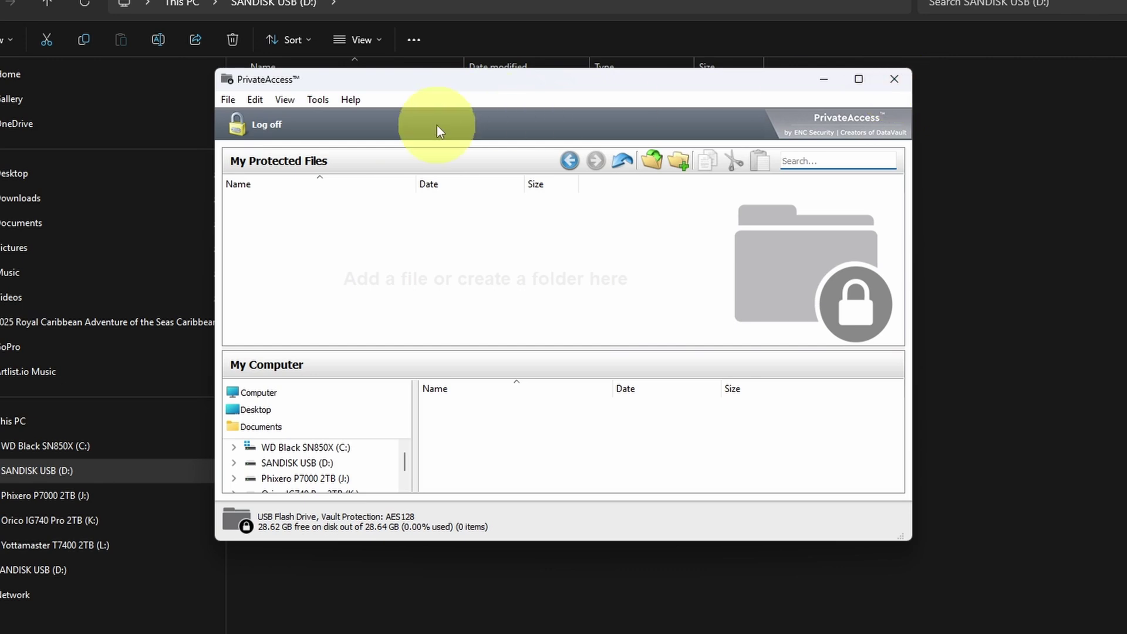
{"action": "left_click", "coordinate": [258, 125]}
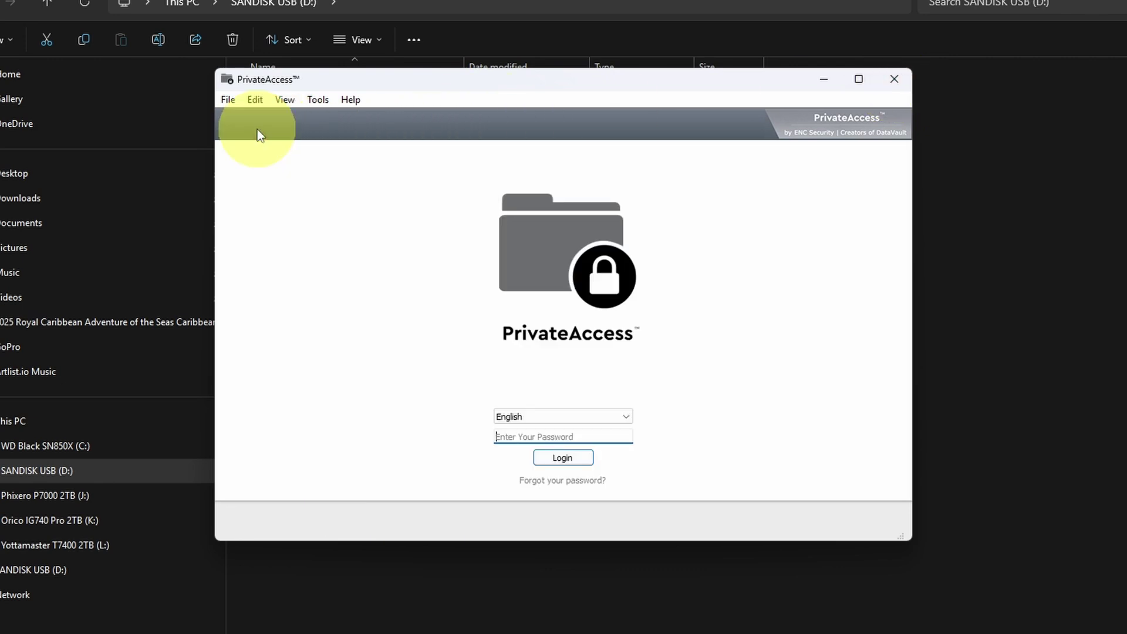
{"action": "left_click", "coordinate": [894, 80]}
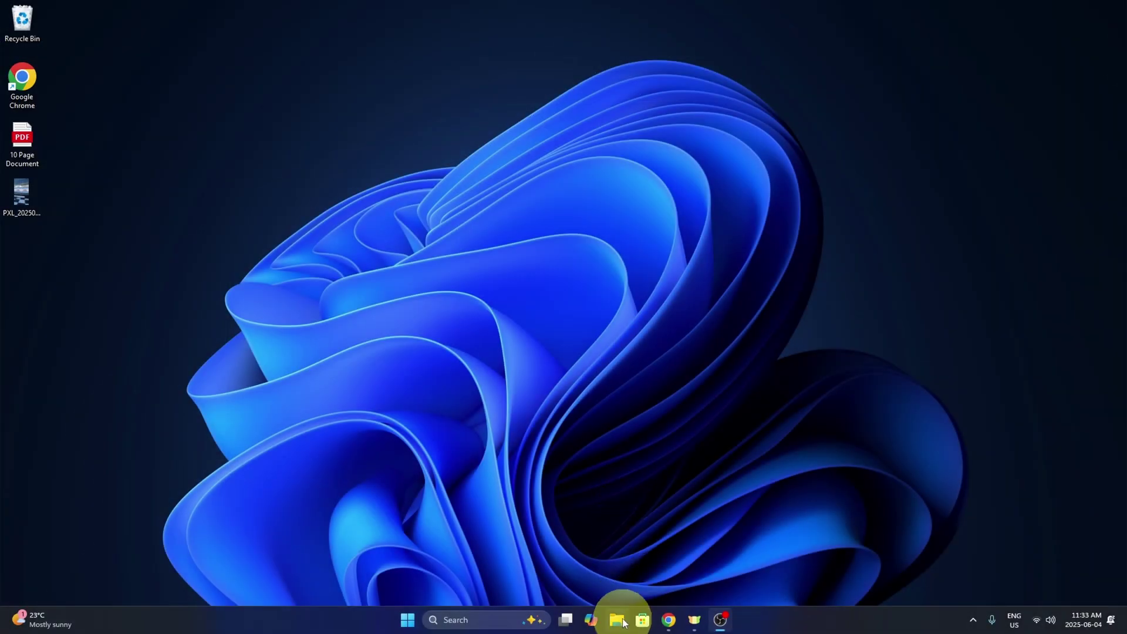
Launch privateaccess-win from the SANDISK USB (D:) drive.
{"action": "left_click", "coordinate": [622, 622]}
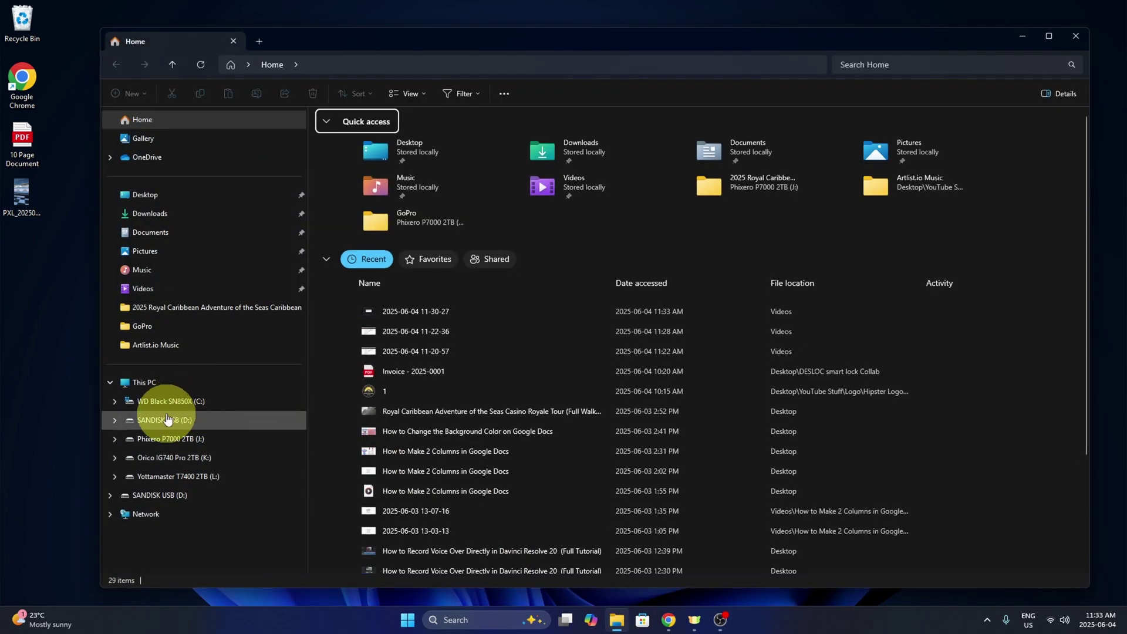
{"action": "left_click", "coordinate": [168, 419]}
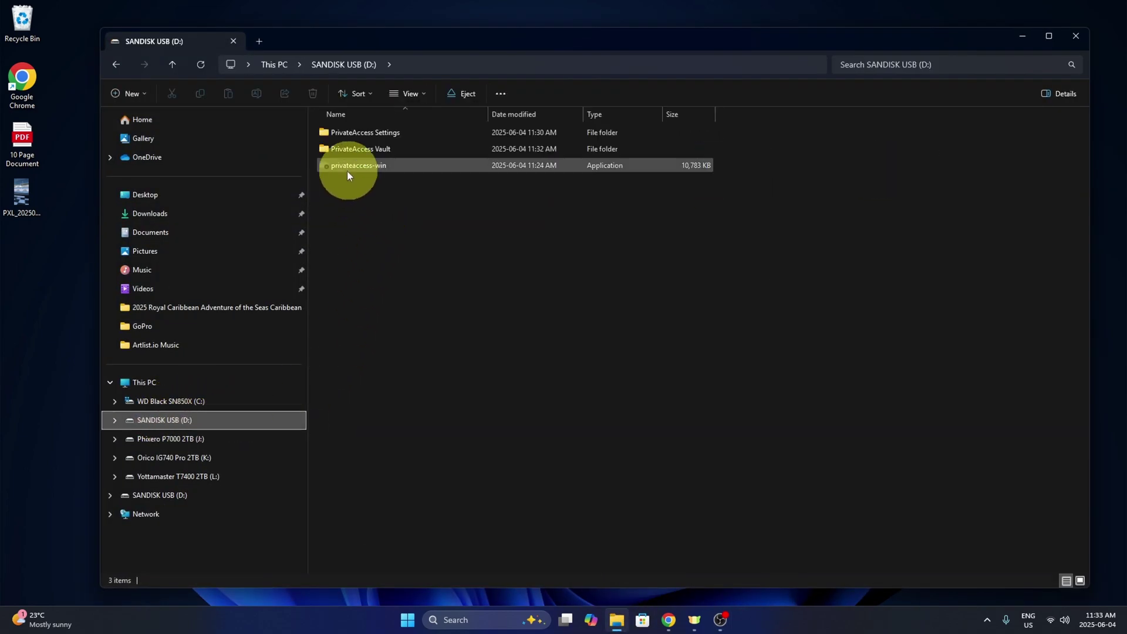
{"action": "left_click", "coordinate": [575, 167]}
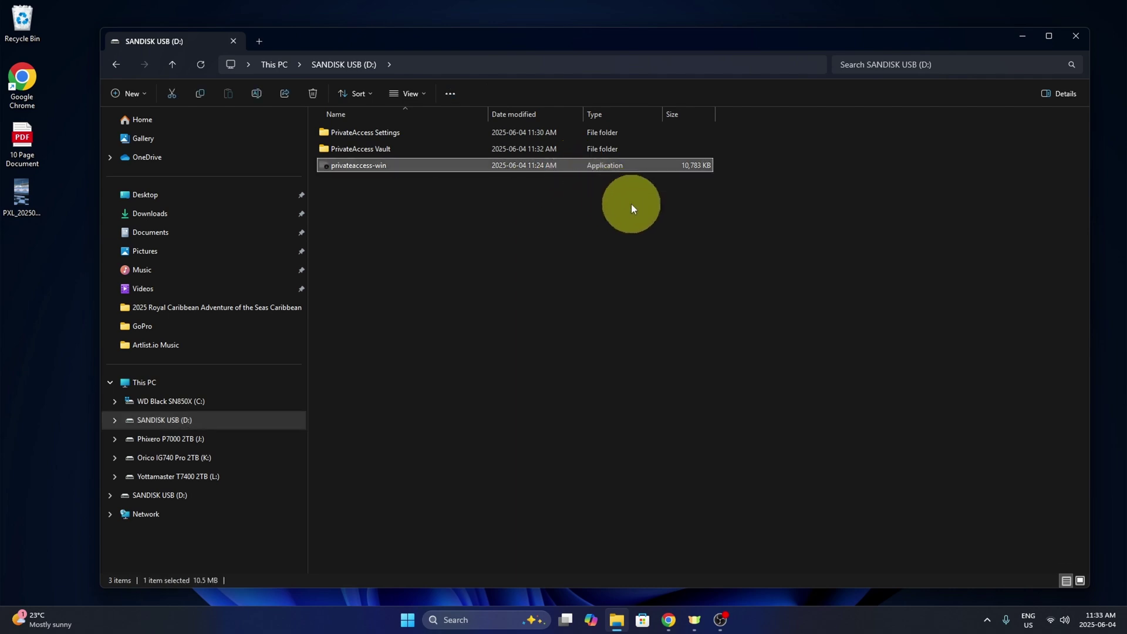
{"action": "key", "text": "Return"}
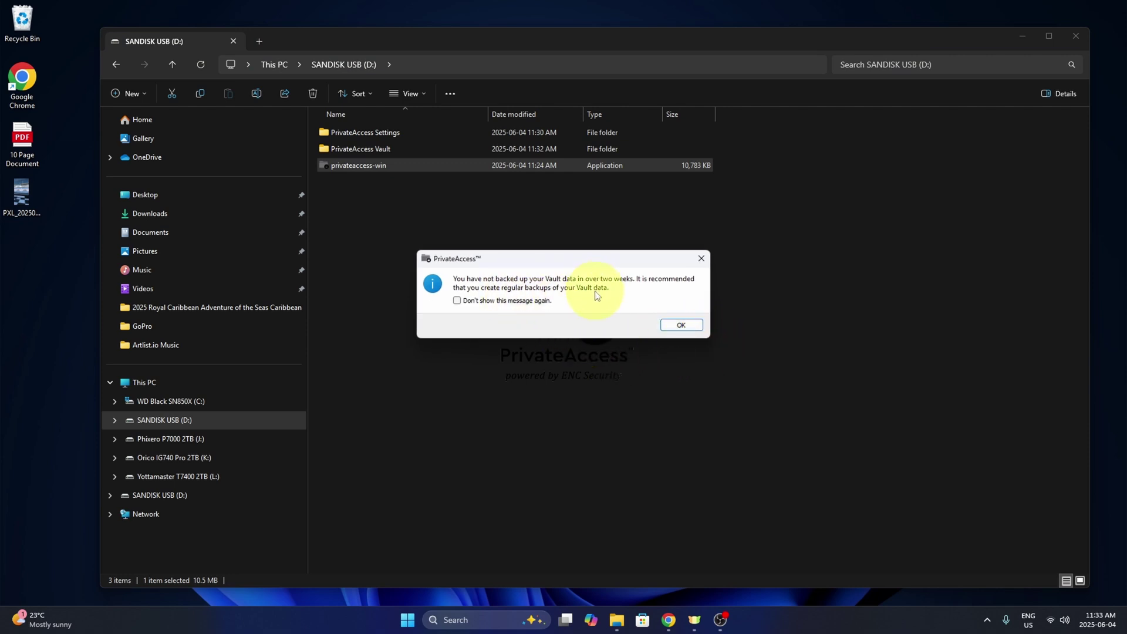
Dismiss the backup reminder and log in with the vault password.
{"action": "left_click", "coordinate": [681, 326]}
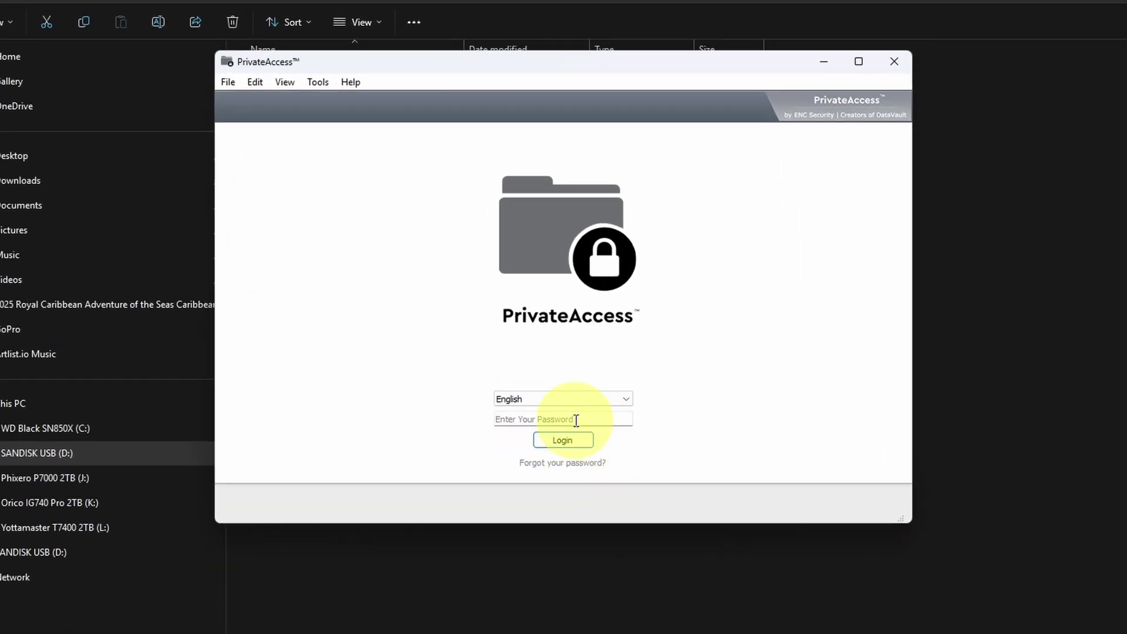
{"action": "left_click", "coordinate": [571, 420]}
{"action": "type", "text": "•••••••"}
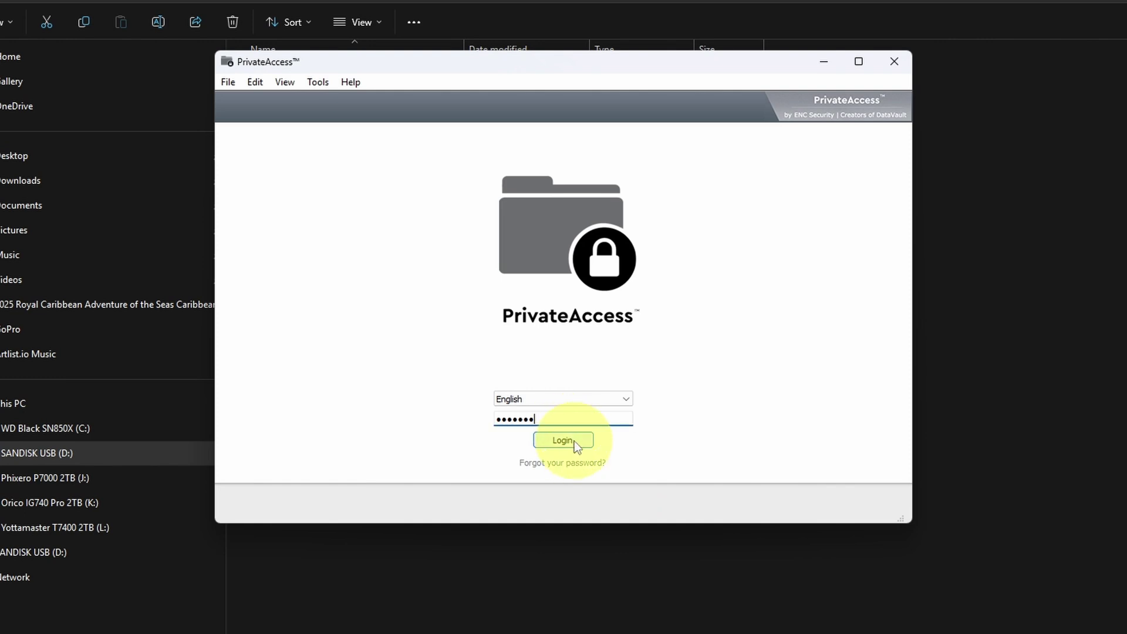
{"action": "left_click", "coordinate": [574, 441]}
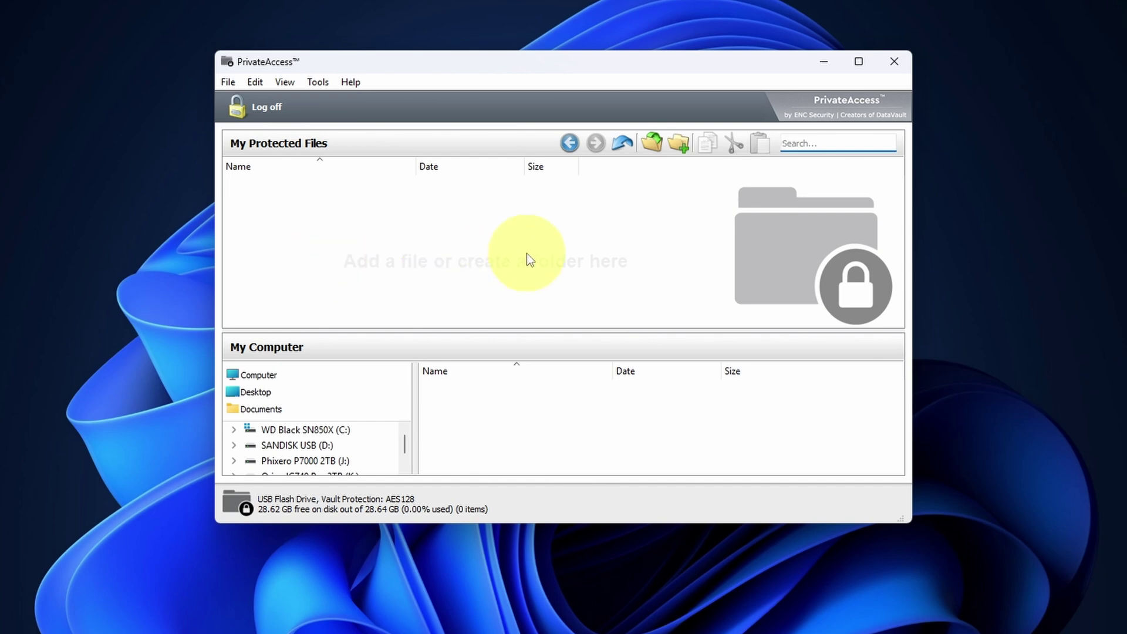
Drag 10 Page Document.pdf from the desktop into My Protected Files to encrypt it.
{"action": "right_click", "coordinate": [446, 238]}
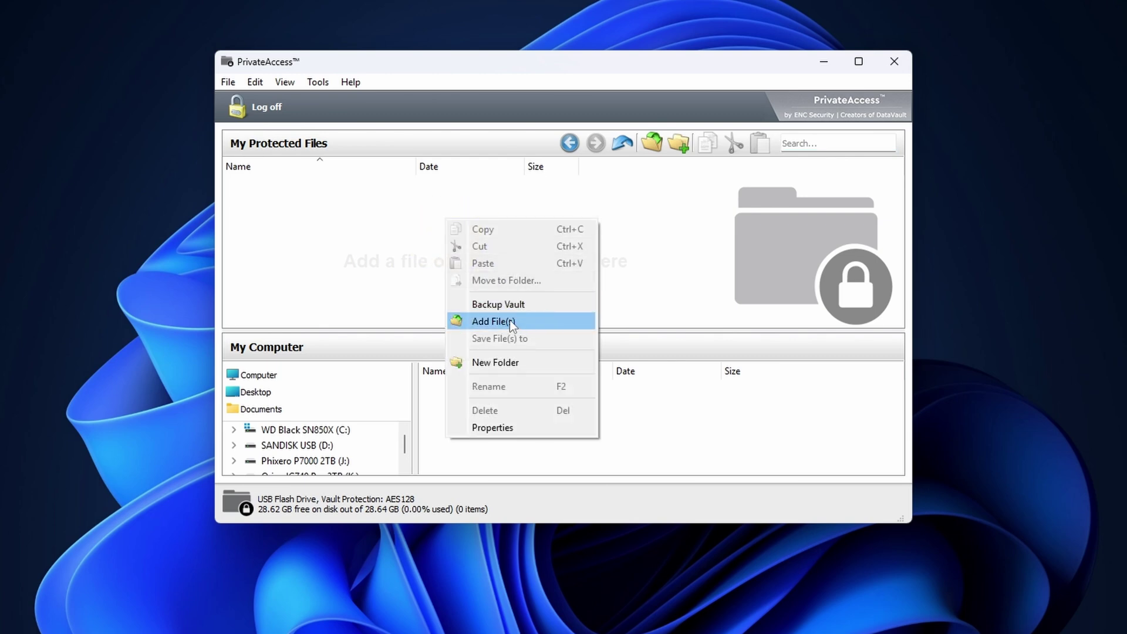
{"action": "left_click", "coordinate": [509, 321]}
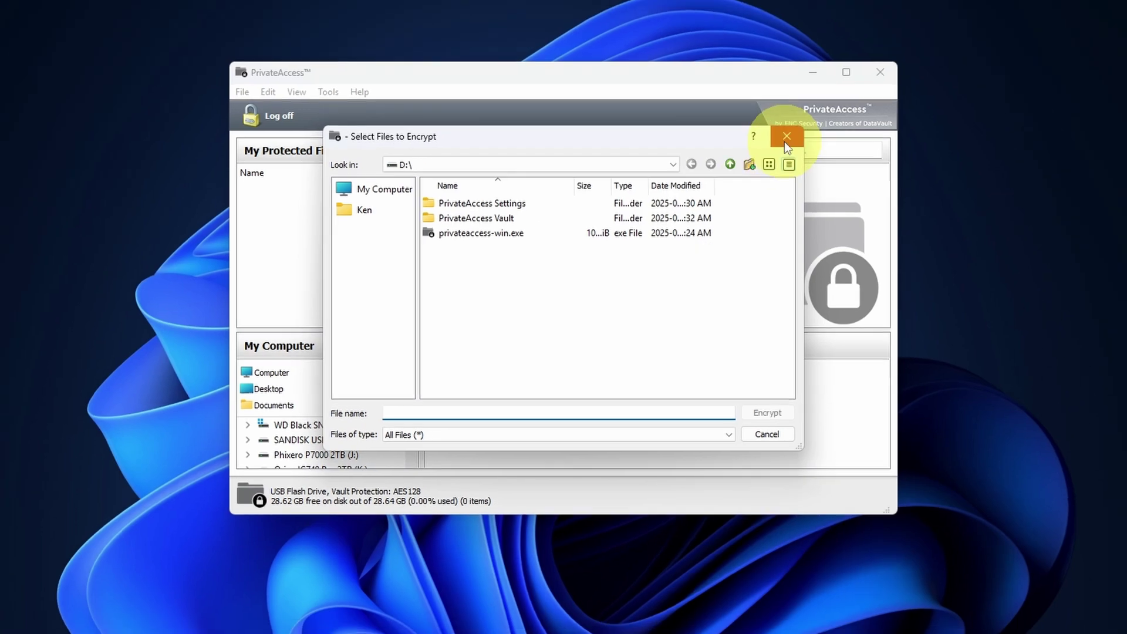
{"action": "left_click", "coordinate": [784, 142]}
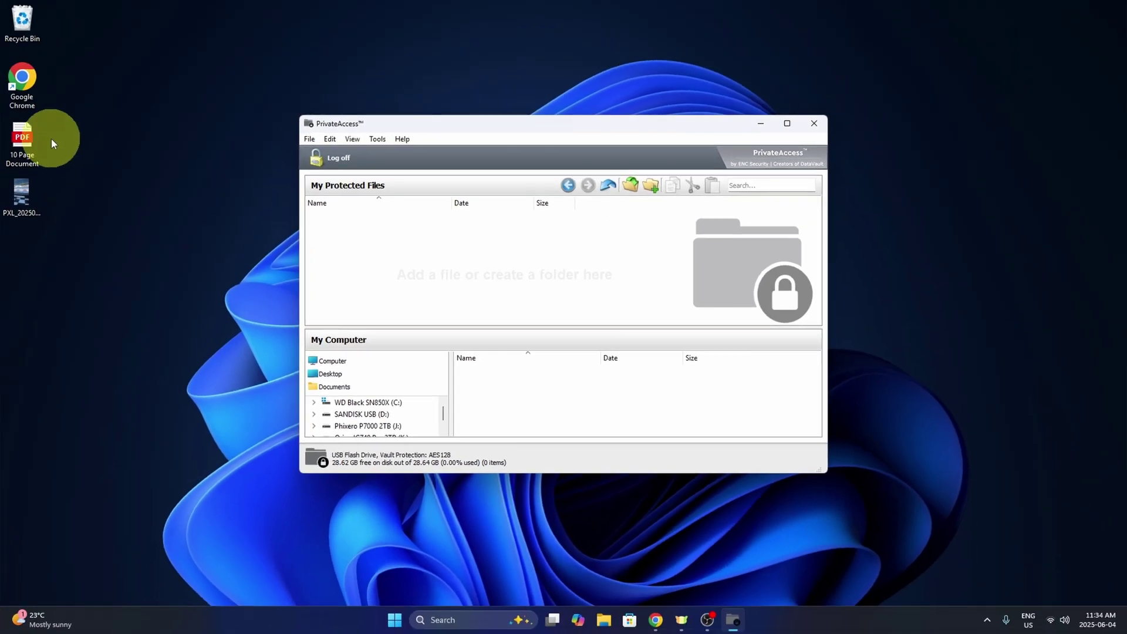
{"action": "left_click_drag", "start_coordinate": [22, 140], "coordinate": [418, 270]}
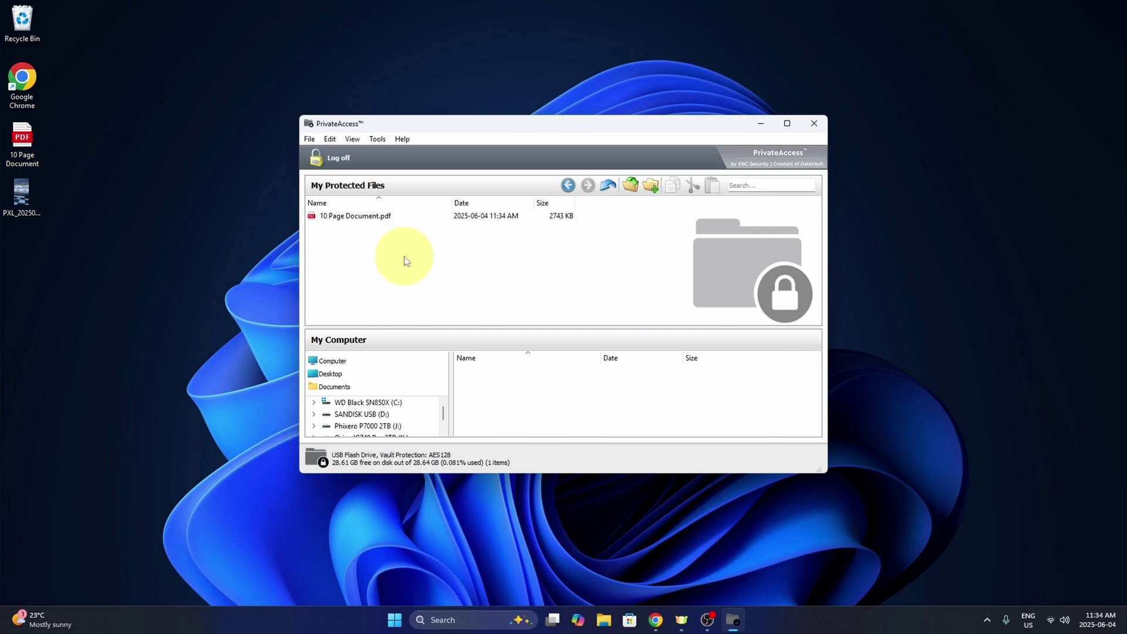
Create a new vault folder named PICS.
{"action": "right_click", "coordinate": [404, 258]}
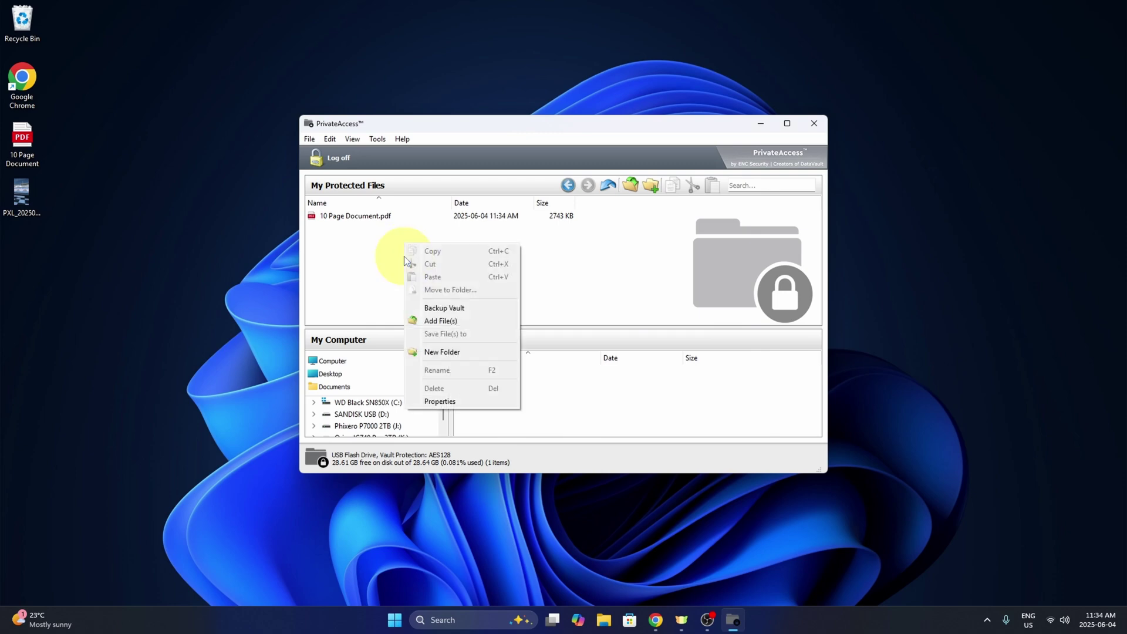
{"action": "left_click", "coordinate": [464, 347]}
{"action": "type", "text": "PICS"}
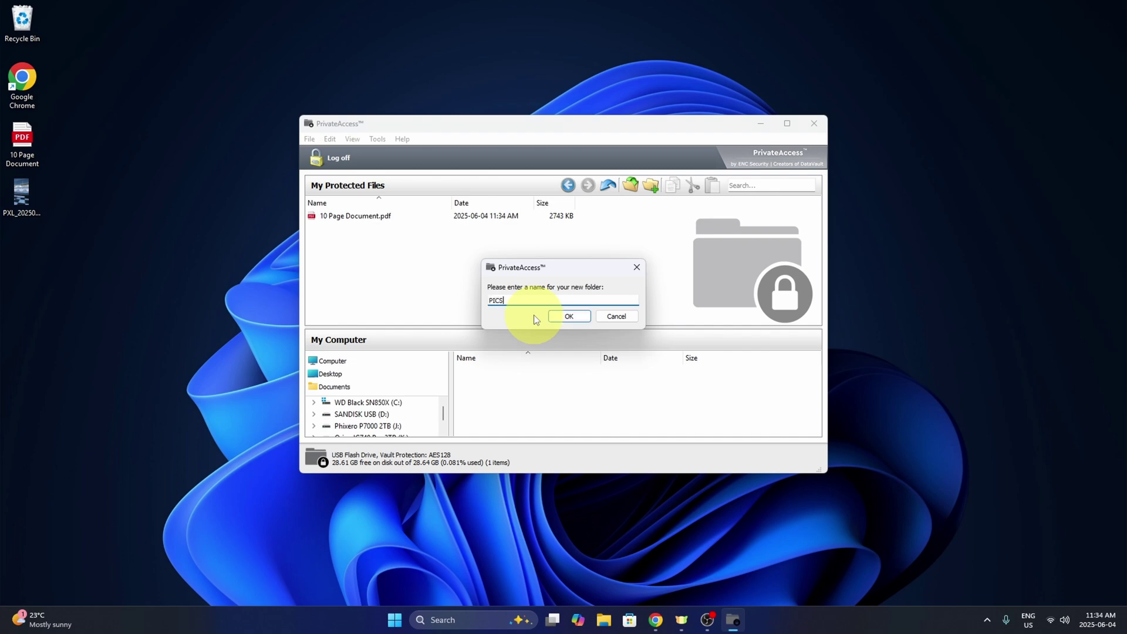
{"action": "key", "text": "Return"}
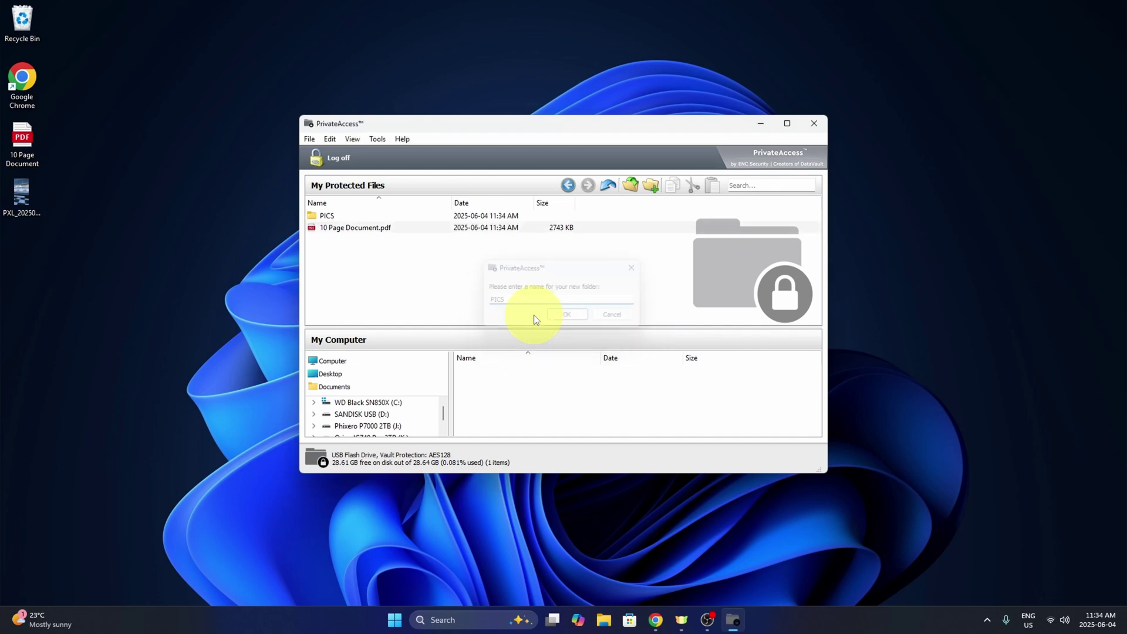
Add PXL_20250319_142225027.jpg into PICS and return to the vault's top level.
{"action": "double_click", "coordinate": [334, 217]}
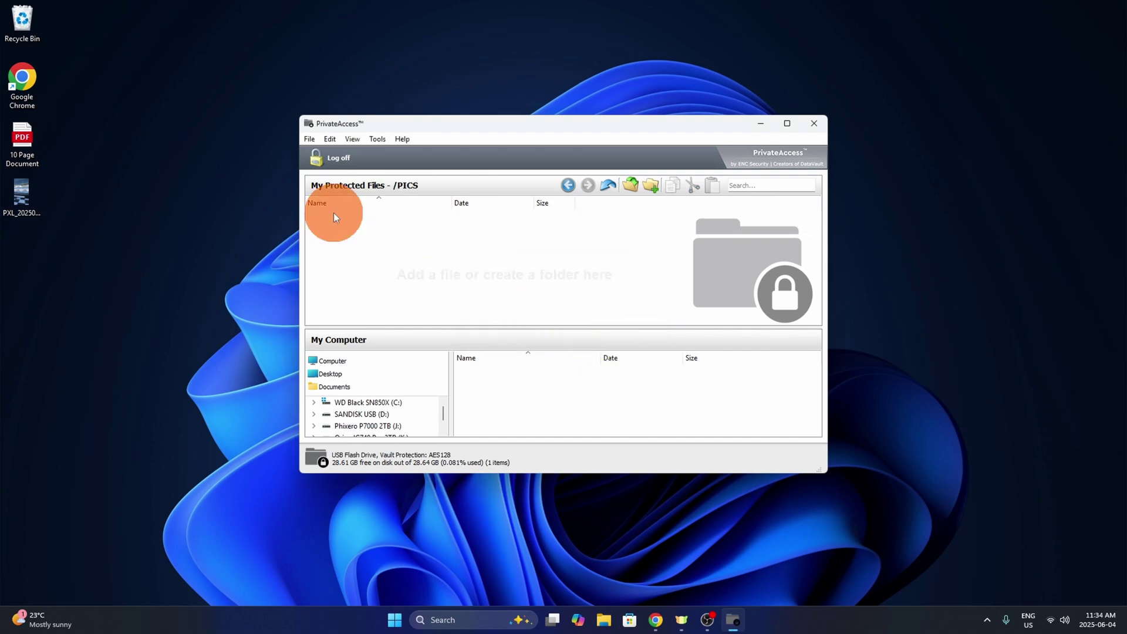
{"action": "left_click_drag", "start_coordinate": [20, 202], "coordinate": [500, 309]}
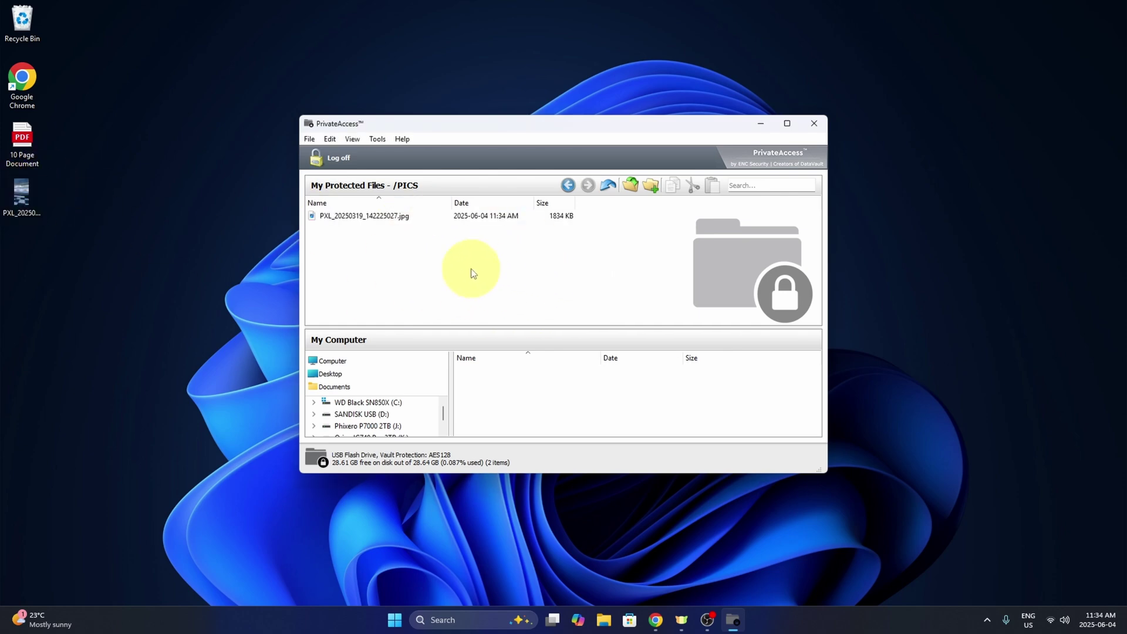
{"action": "left_click", "coordinate": [568, 186]}
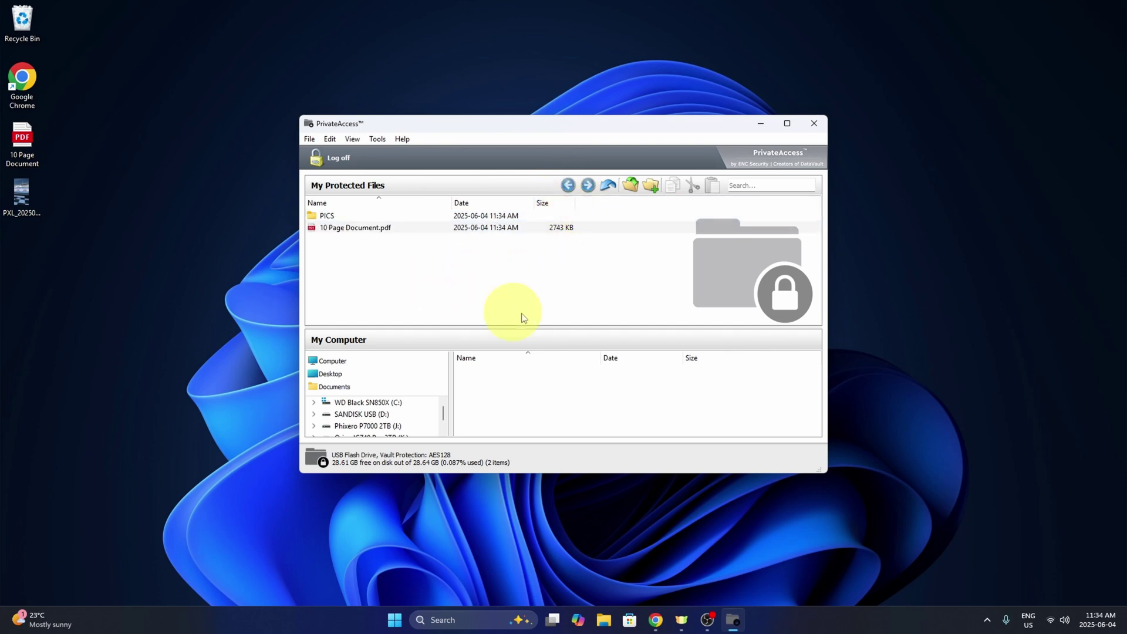